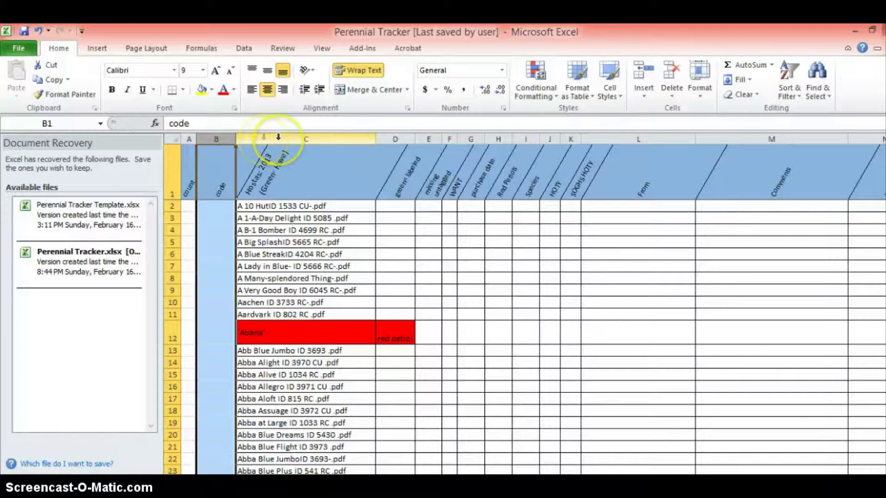
Sort the hosta table by the column B codes, smallest to largest, expanding to whole rows.
{"action": "left_click", "coordinate": [388, 133]}
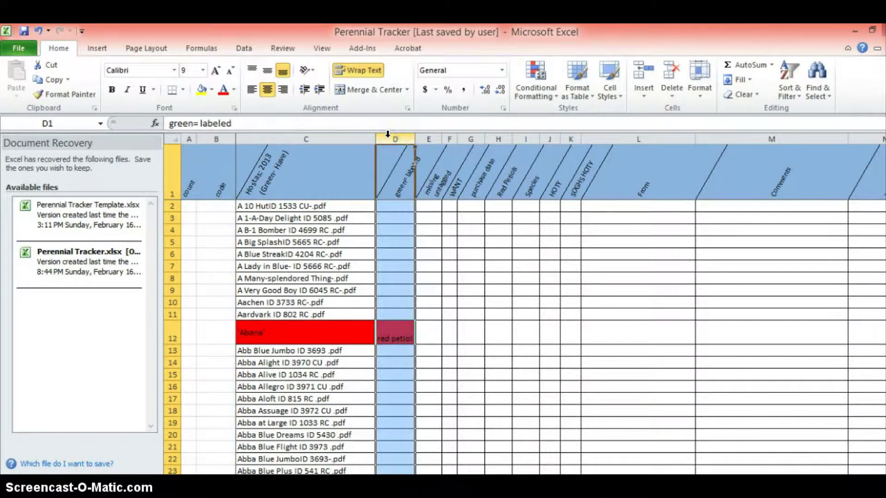
{"action": "left_click", "coordinate": [216, 138]}
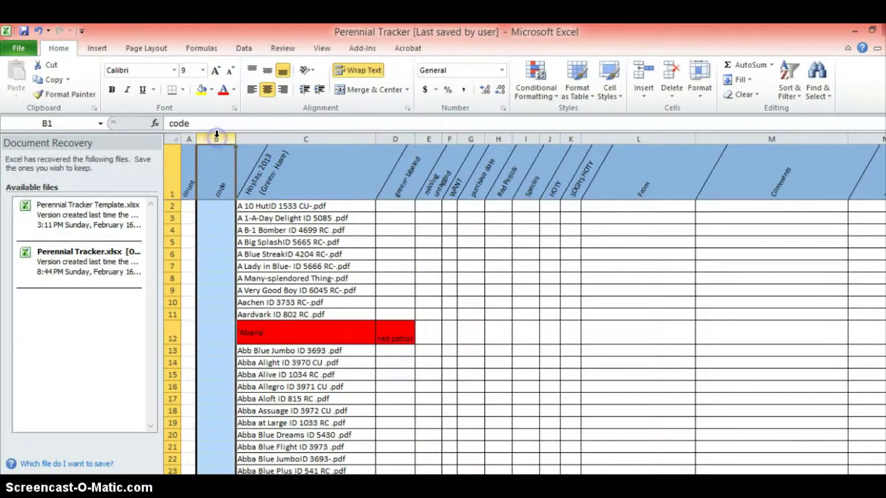
{"action": "left_click", "coordinate": [787, 67]}
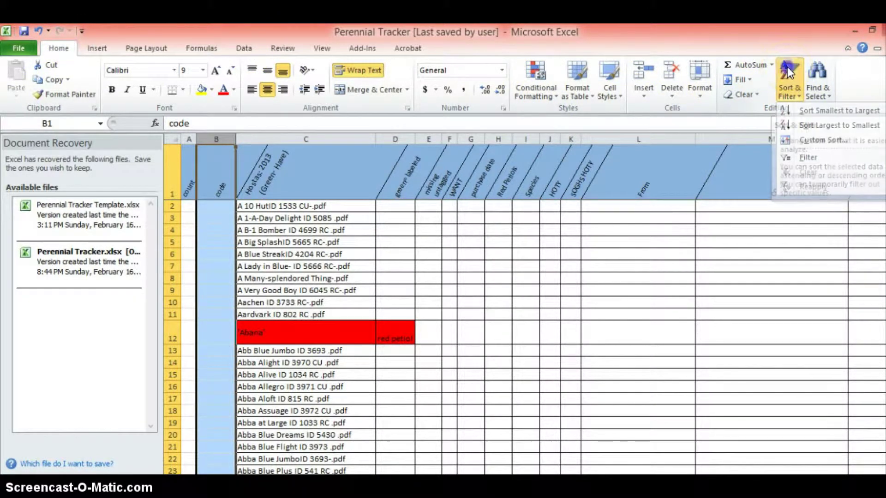
{"action": "left_click", "coordinate": [816, 112]}
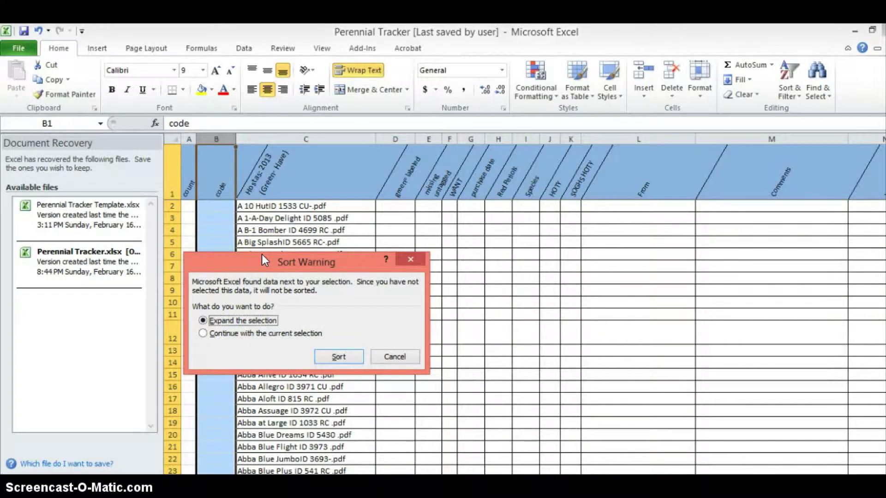
{"action": "left_click", "coordinate": [338, 358]}
{"action": "left_click", "coordinate": [338, 358]}
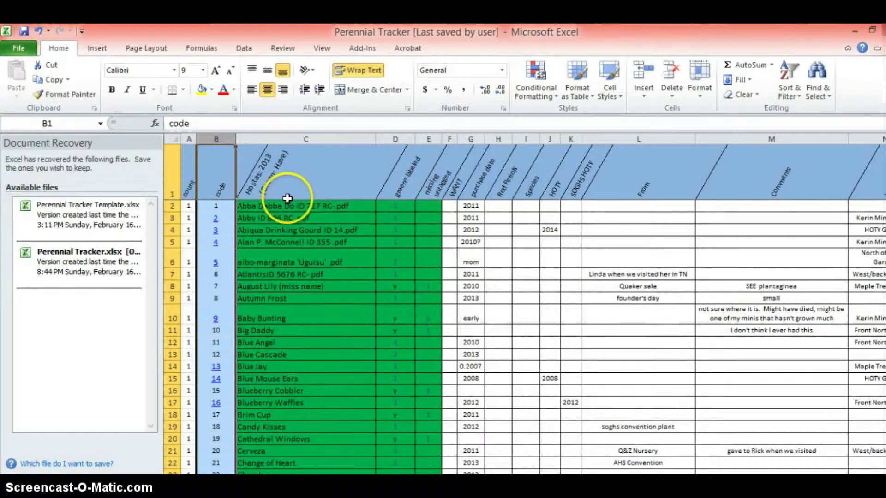
{"action": "scroll", "coordinate": [277, 246], "scroll_direction": "down", "scroll_amount": 5}
{"action": "scroll", "coordinate": [272, 293], "scroll_direction": "down", "scroll_amount": 20}
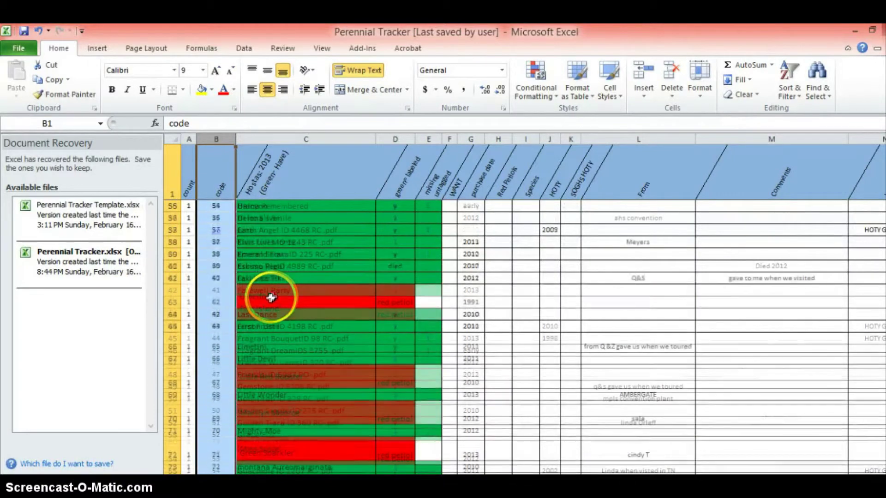
{"action": "scroll", "coordinate": [271, 297], "scroll_direction": "down", "scroll_amount": 10}
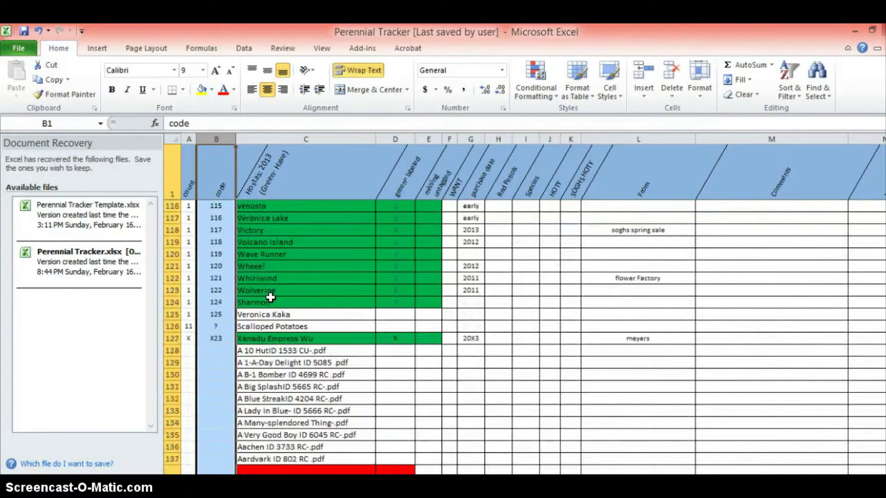
{"action": "scroll", "coordinate": [270, 297], "scroll_direction": "up", "scroll_amount": 9}
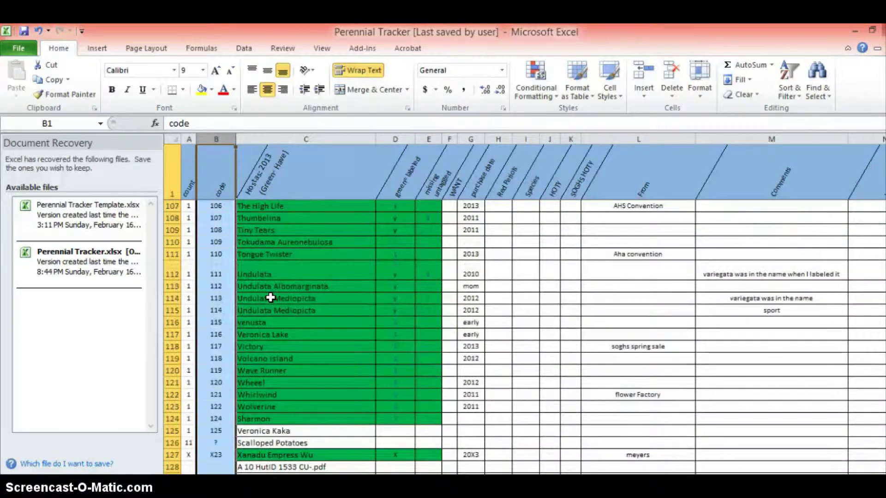
{"action": "scroll", "coordinate": [270, 298], "scroll_direction": "up", "scroll_amount": 1}
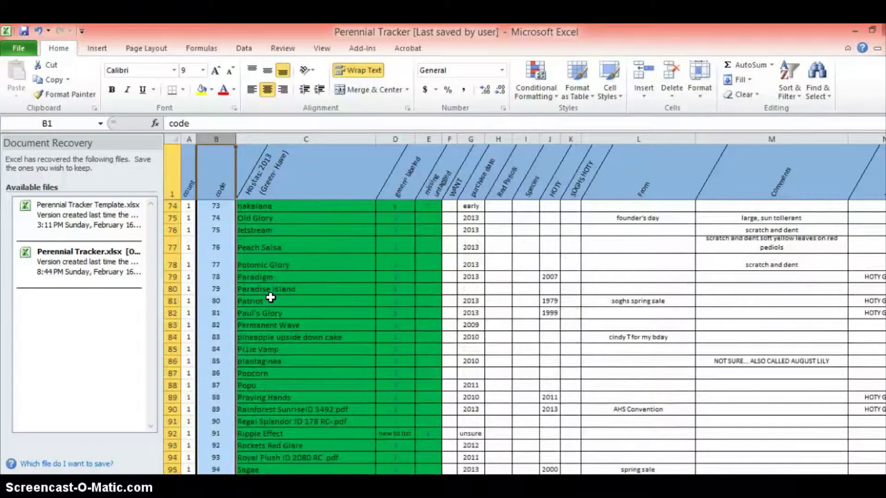
{"action": "scroll", "coordinate": [271, 297], "scroll_direction": "up", "scroll_amount": 18}
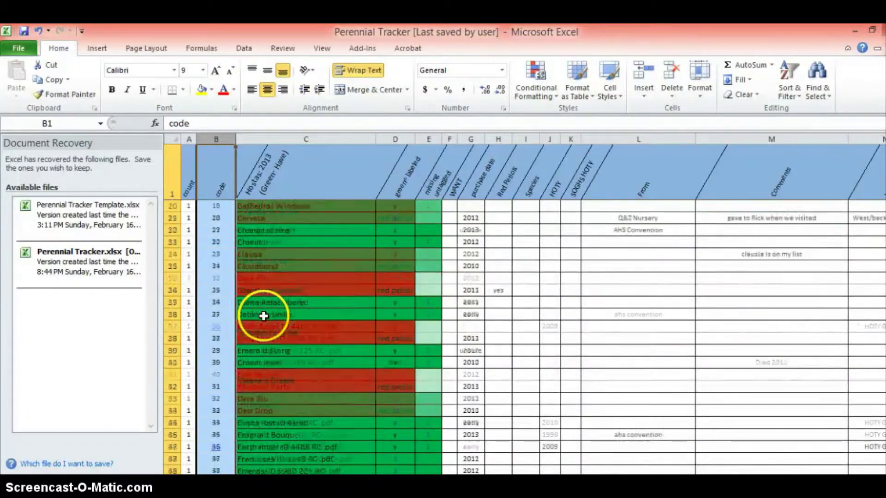
{"action": "scroll", "coordinate": [263, 316], "scroll_direction": "up", "scroll_amount": 6}
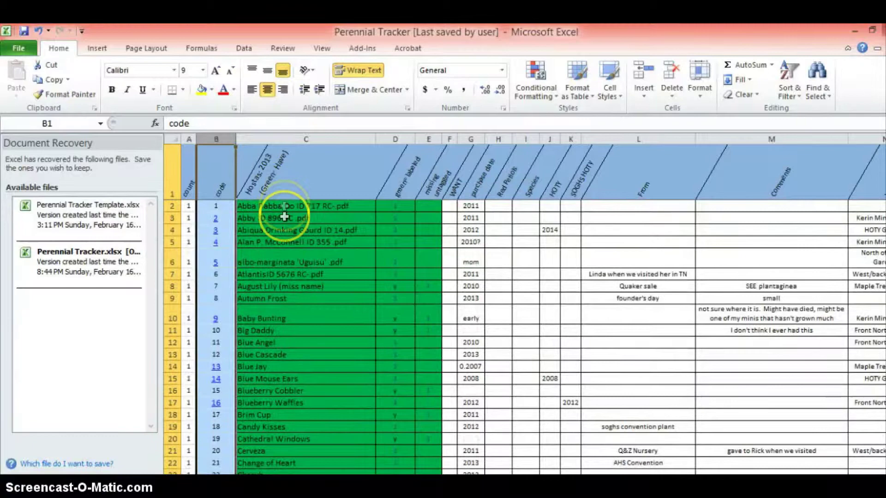
{"action": "scroll", "coordinate": [284, 219], "scroll_direction": "down", "scroll_amount": 5}
{"action": "scroll", "coordinate": [286, 263], "scroll_direction": "up", "scroll_amount": 5}
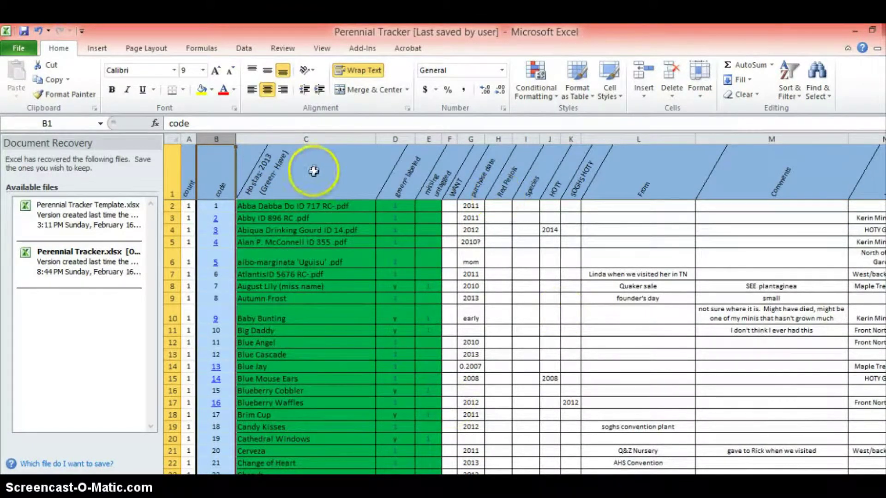
{"action": "scroll", "coordinate": [284, 417], "scroll_direction": "down", "scroll_amount": 2}
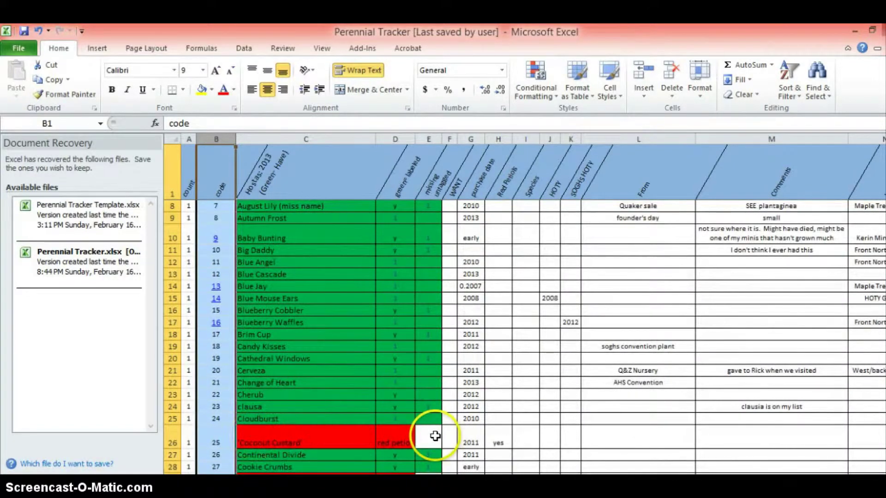
{"action": "scroll", "coordinate": [392, 426], "scroll_direction": "down", "scroll_amount": 2}
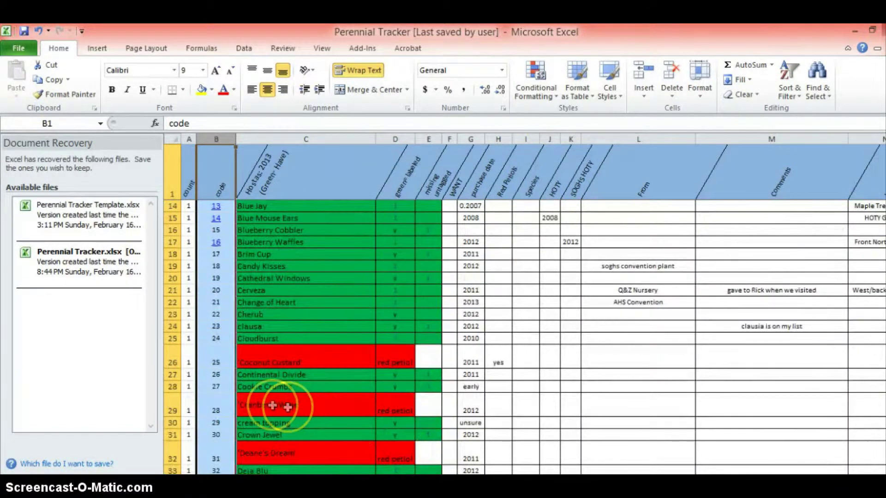
{"action": "scroll", "coordinate": [258, 438], "scroll_direction": "down", "scroll_amount": 3}
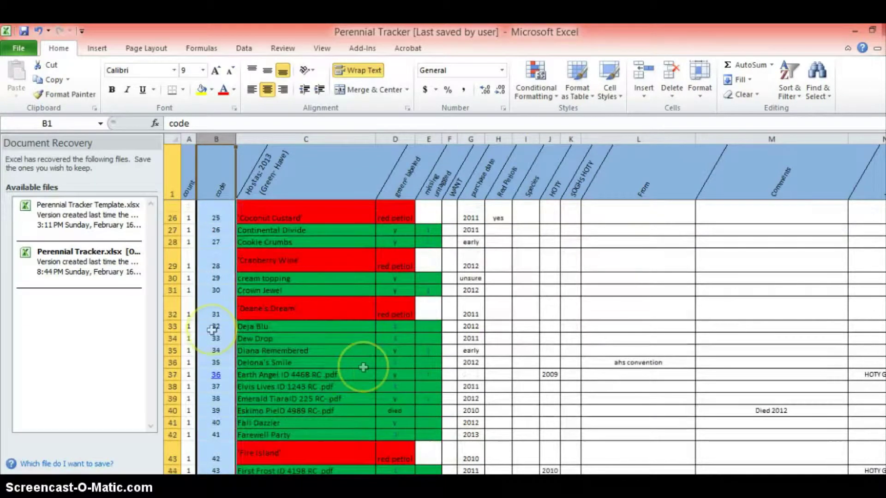
{"action": "scroll", "coordinate": [257, 253], "scroll_direction": "up", "scroll_amount": 5}
{"action": "scroll", "coordinate": [245, 244], "scroll_direction": "up", "scroll_amount": 1}
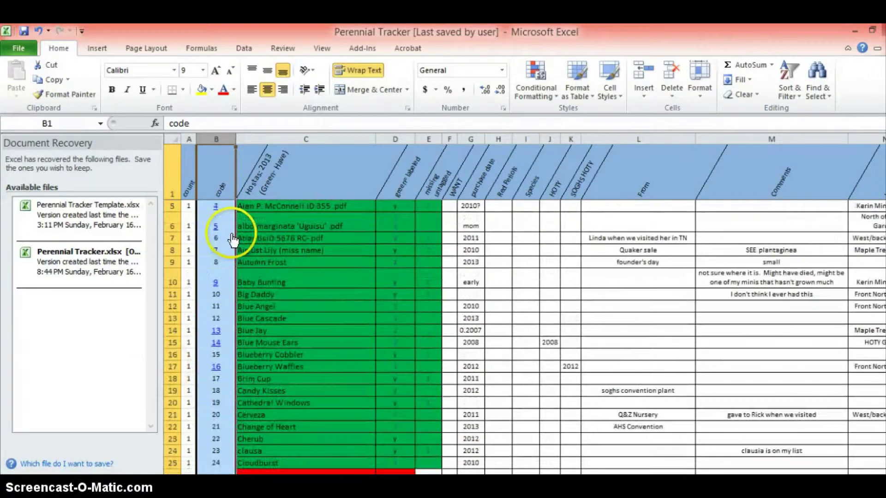
{"action": "scroll", "coordinate": [179, 325], "scroll_direction": "down", "scroll_amount": 12}
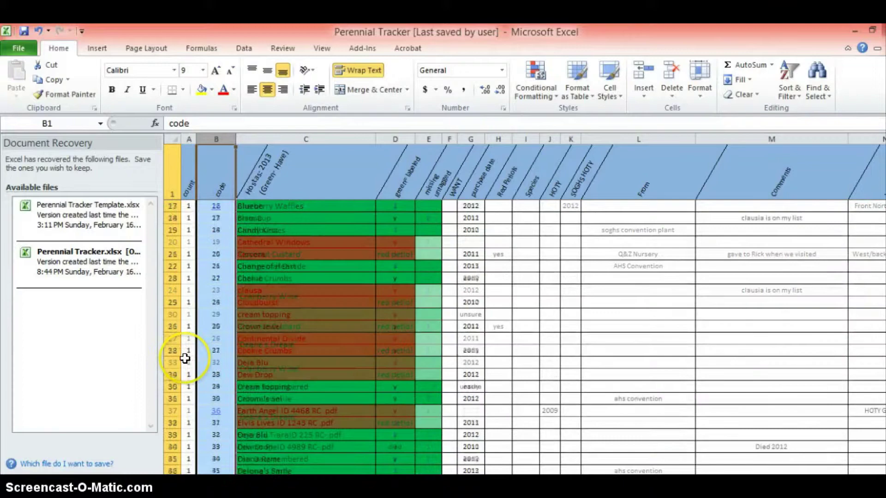
{"action": "scroll", "coordinate": [198, 336], "scroll_direction": "down", "scroll_amount": 4}
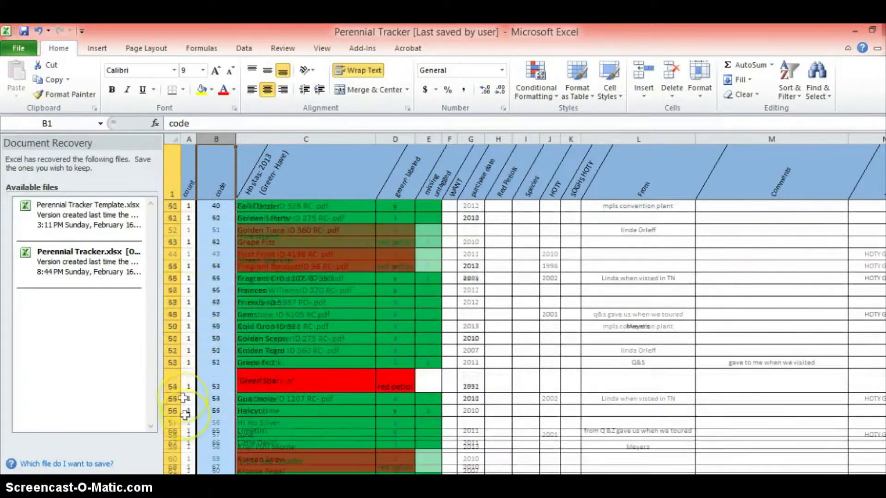
{"action": "scroll", "coordinate": [194, 394], "scroll_direction": "down", "scroll_amount": 2}
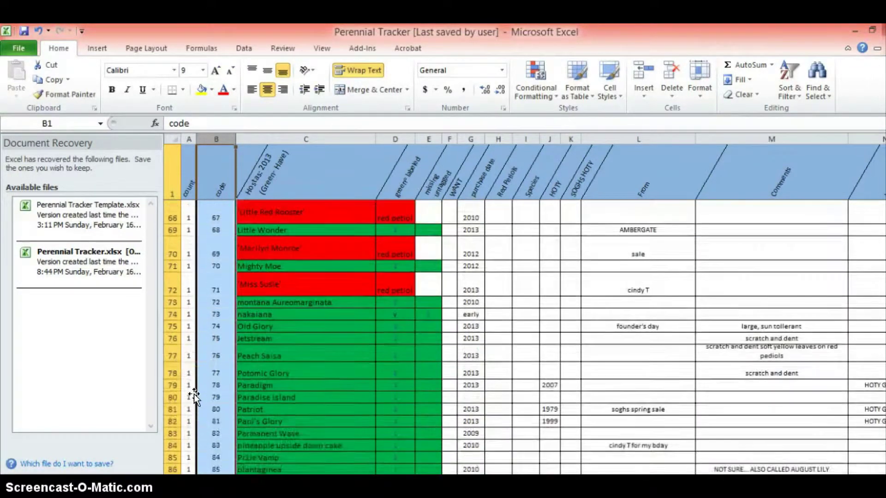
{"action": "scroll", "coordinate": [194, 394], "scroll_direction": "up", "scroll_amount": 12}
{"action": "scroll", "coordinate": [193, 394], "scroll_direction": "down", "scroll_amount": 6}
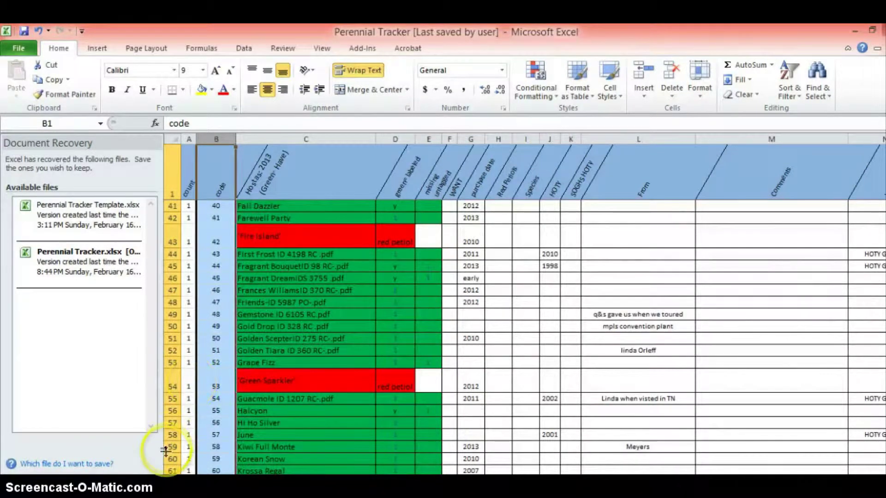
{"action": "left_click", "coordinate": [187, 435]}
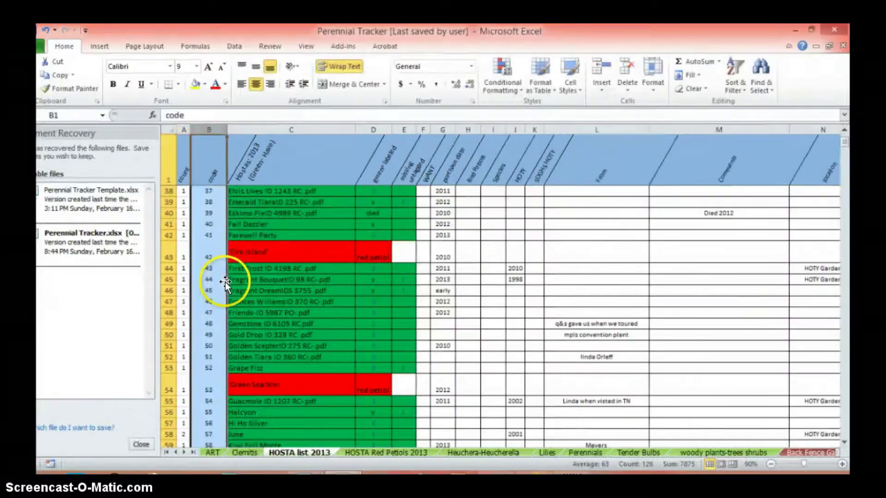
{"action": "scroll", "coordinate": [225, 283], "scroll_direction": "up", "scroll_amount": 6}
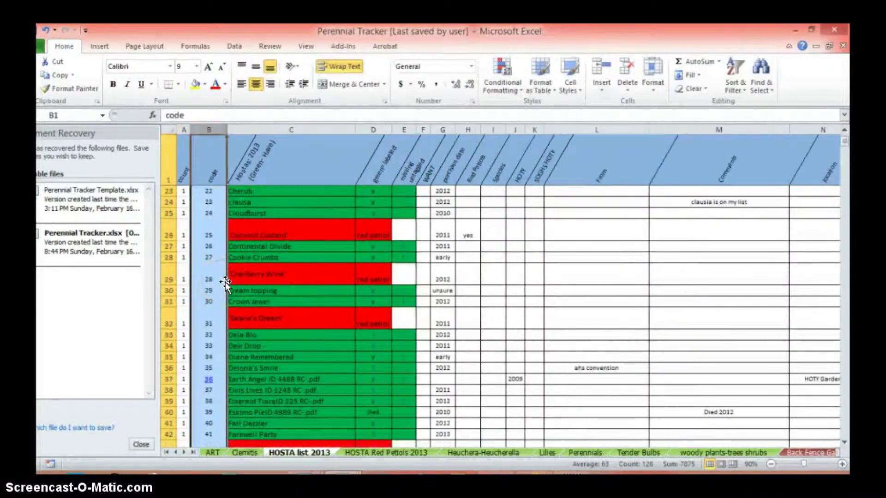
{"action": "scroll", "coordinate": [225, 283], "scroll_direction": "up", "scroll_amount": 7}
{"action": "scroll", "coordinate": [223, 275], "scroll_direction": "down", "scroll_amount": 20}
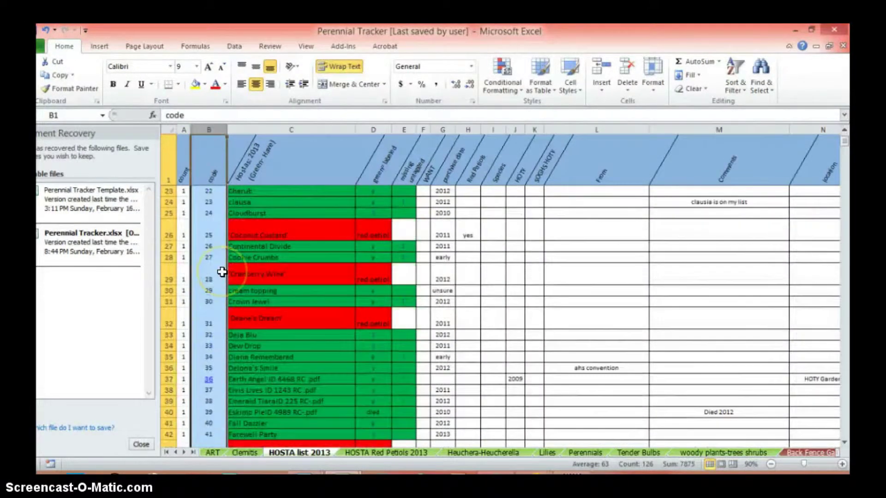
{"action": "scroll", "coordinate": [221, 273], "scroll_direction": "down", "scroll_amount": 13}
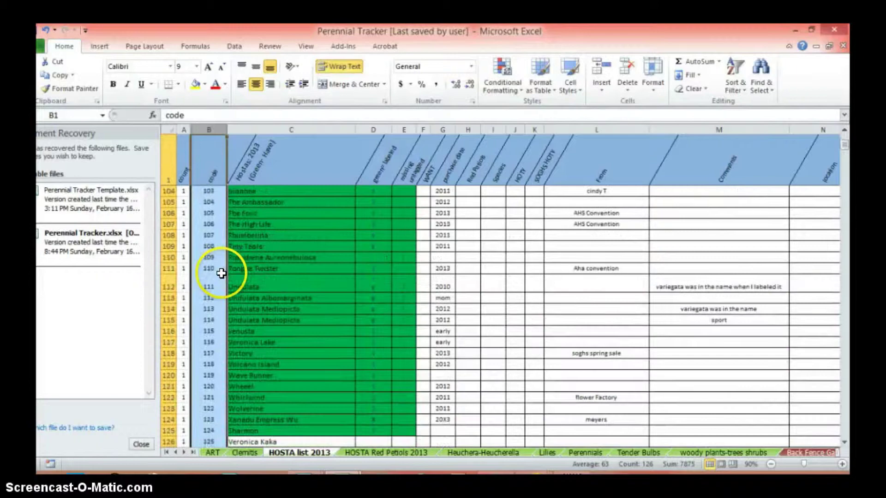
{"action": "scroll", "coordinate": [220, 276], "scroll_direction": "up", "scroll_amount": 7}
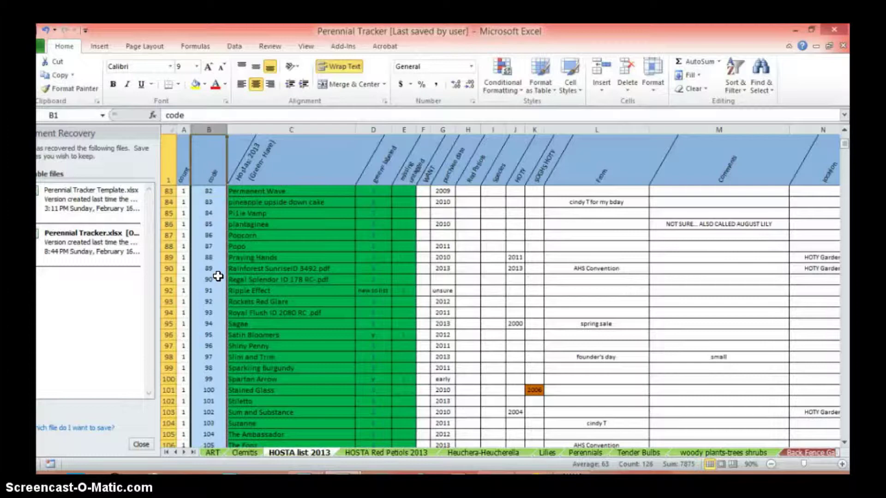
{"action": "scroll", "coordinate": [218, 276], "scroll_direction": "up", "scroll_amount": 11}
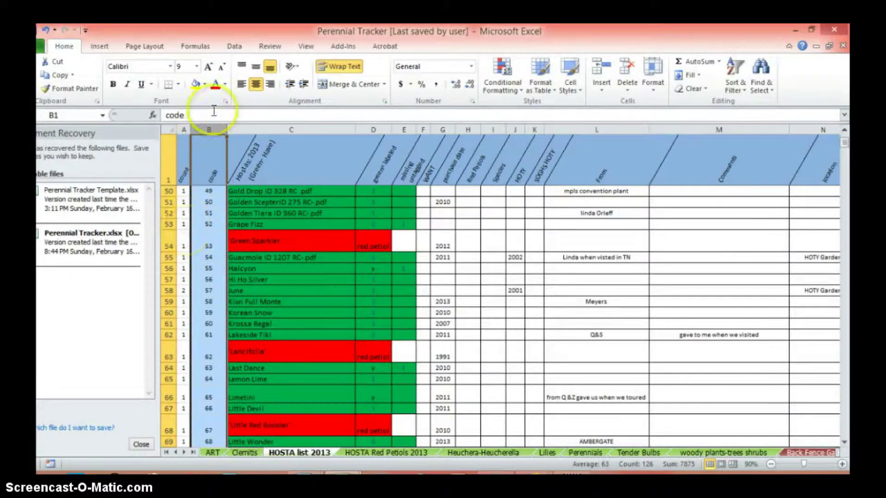
{"action": "scroll", "coordinate": [185, 257], "scroll_direction": "down", "scroll_amount": 2}
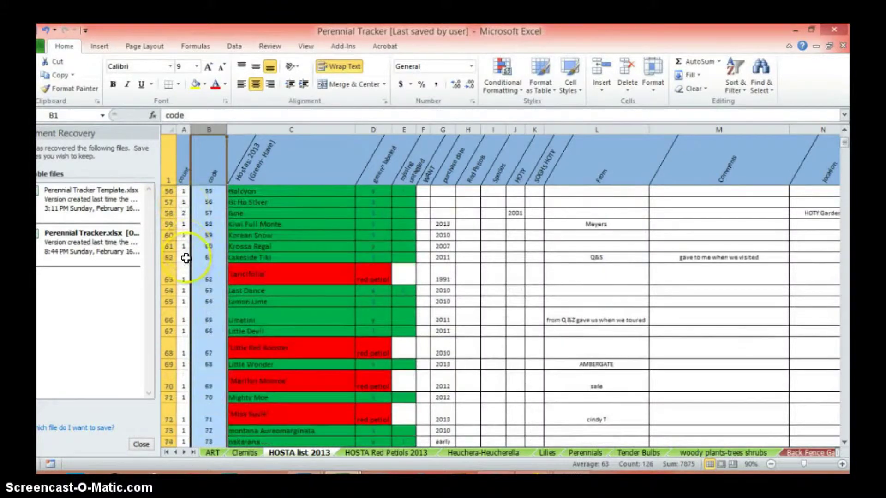
{"action": "scroll", "coordinate": [185, 257], "scroll_direction": "down", "scroll_amount": 15}
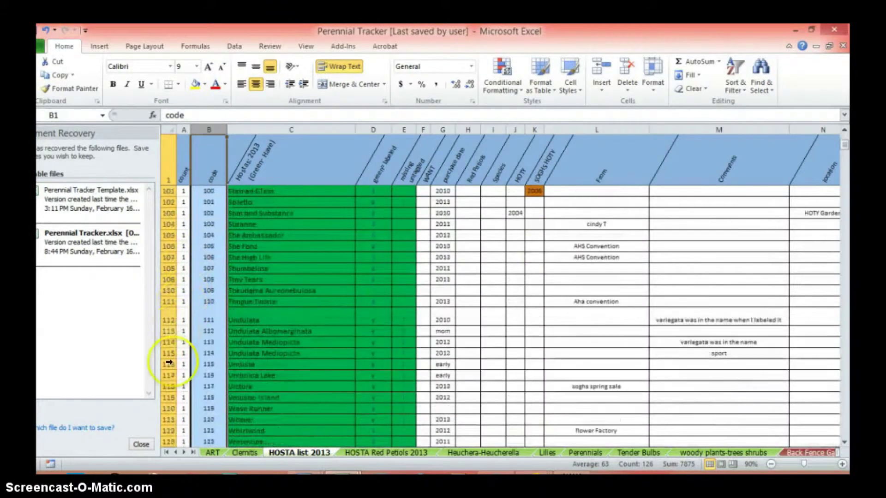
{"action": "scroll", "coordinate": [169, 364], "scroll_direction": "down", "scroll_amount": 3}
{"action": "scroll", "coordinate": [179, 211], "scroll_direction": "up", "scroll_amount": 6}
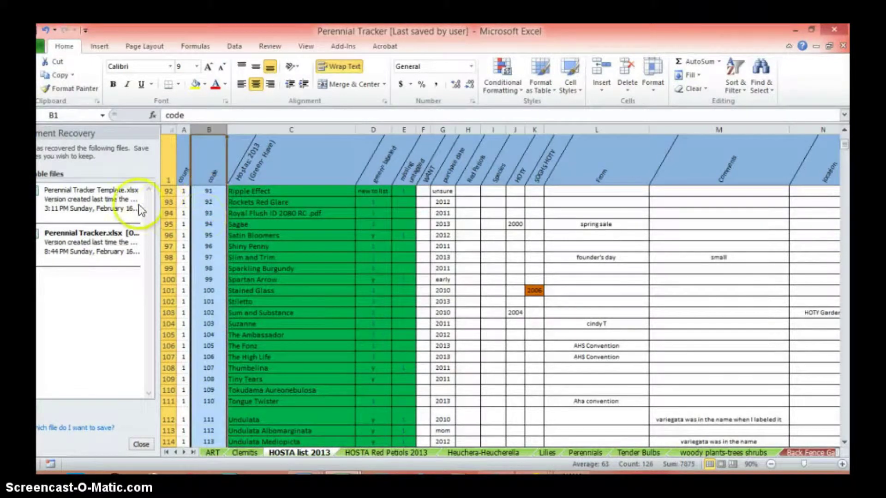
{"action": "mouse_move", "coordinate": [805, 457]}
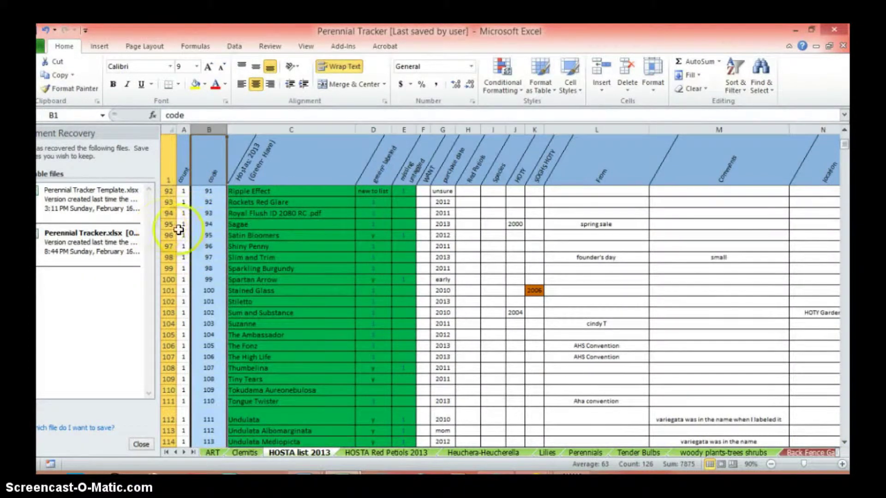
{"action": "scroll", "coordinate": [207, 227], "scroll_direction": "up", "scroll_amount": 4}
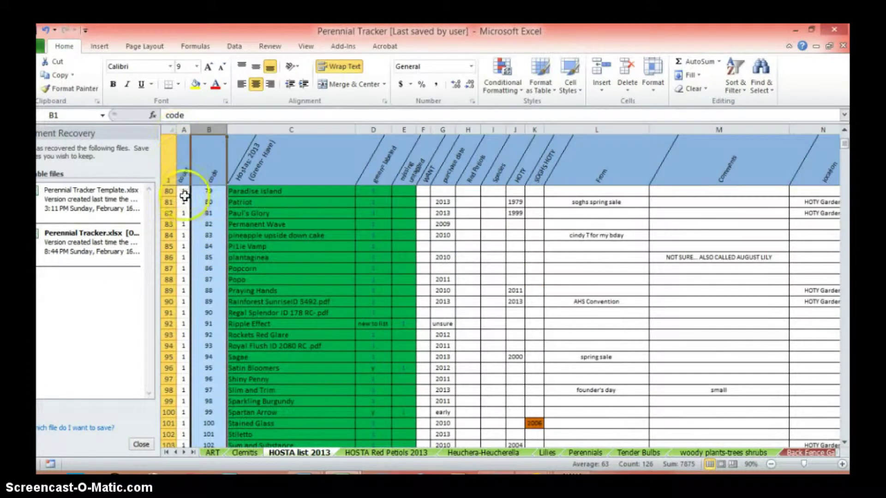
Select count column A and read its total of 126 in the status bar.
{"action": "left_click", "coordinate": [182, 129]}
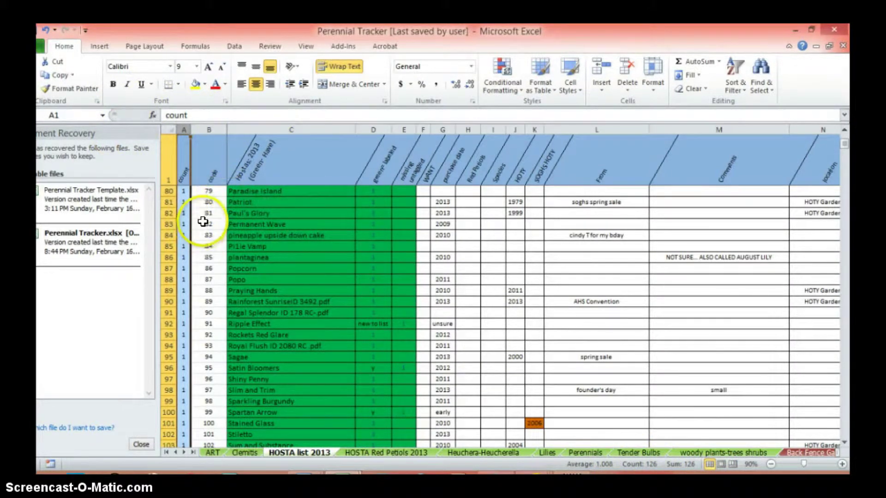
{"action": "scroll", "coordinate": [201, 231], "scroll_direction": "down", "scroll_amount": 16}
{"action": "scroll", "coordinate": [203, 236], "scroll_direction": "up", "scroll_amount": 7}
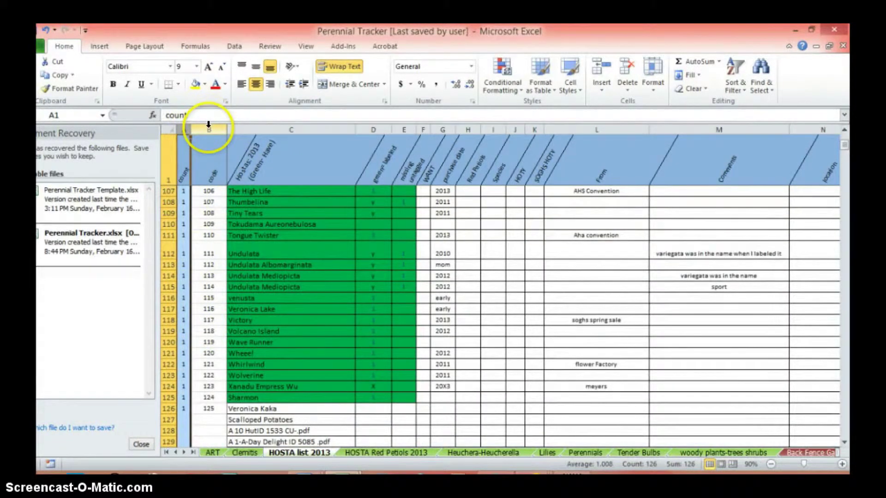
{"action": "scroll", "coordinate": [207, 353], "scroll_direction": "down", "scroll_amount": 1}
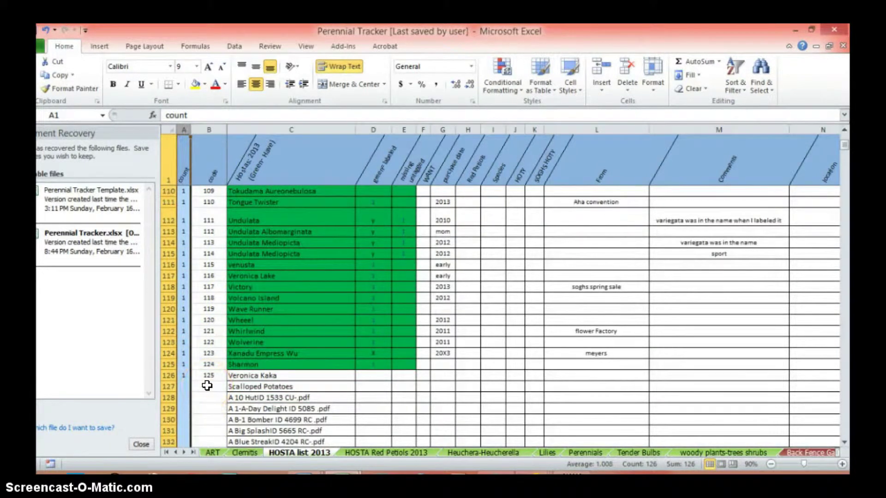
{"action": "left_click", "coordinate": [207, 386]}
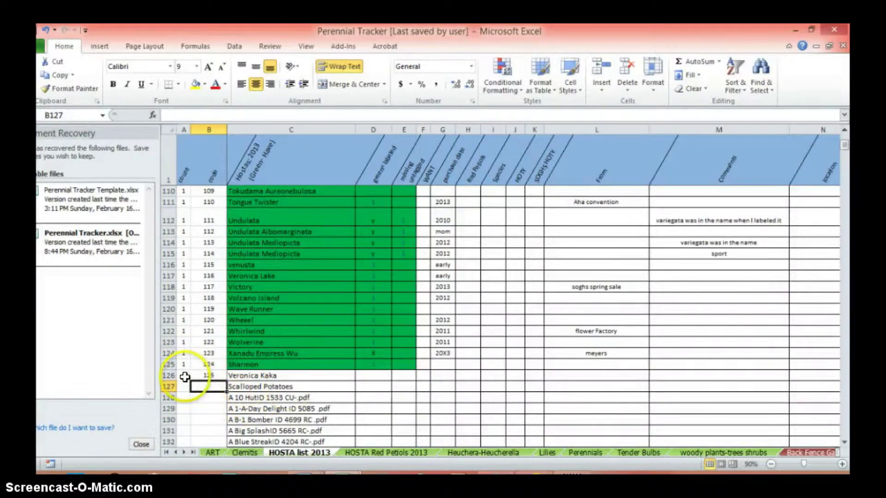
{"action": "scroll", "coordinate": [214, 339], "scroll_direction": "down", "scroll_amount": 2}
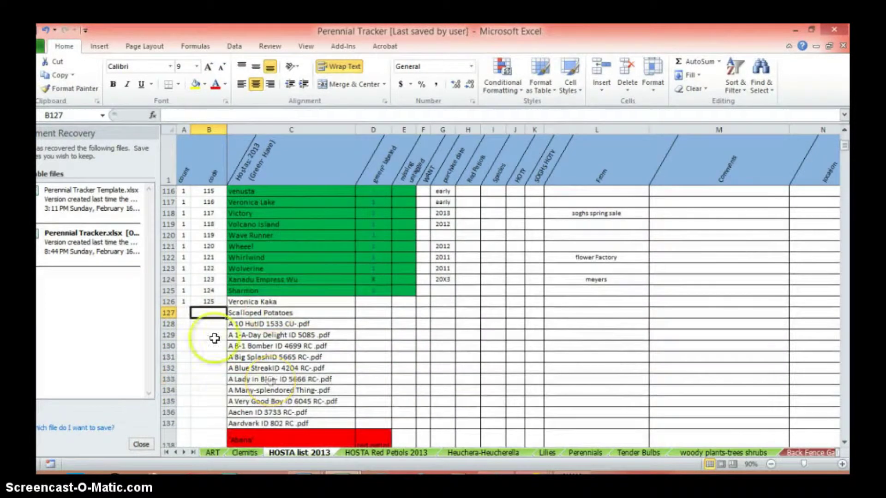
{"action": "left_click", "coordinate": [231, 313]}
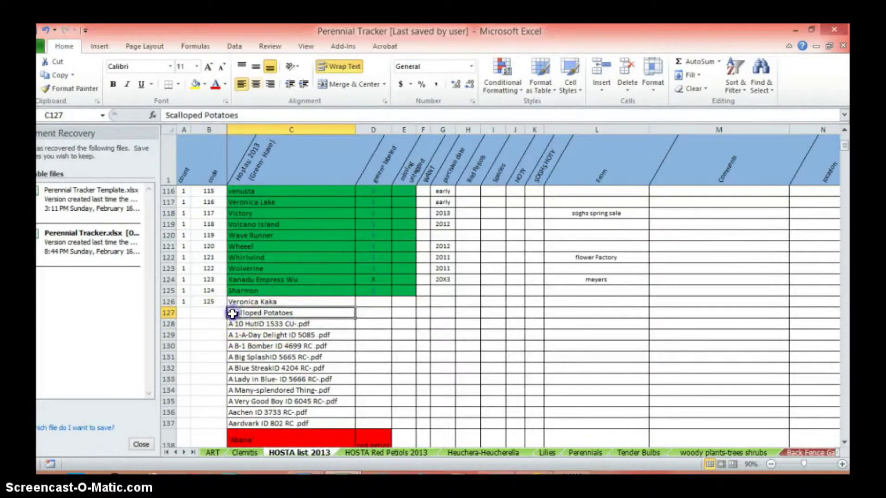
{"action": "left_click", "coordinate": [164, 114]}
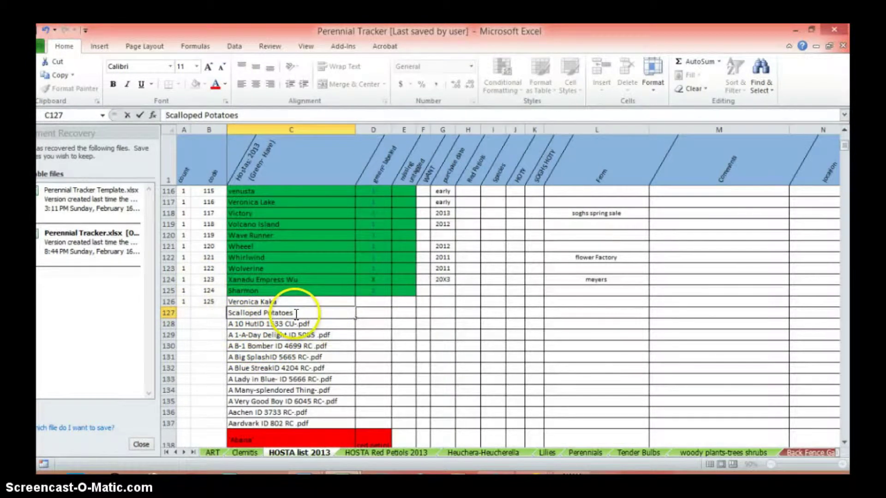
Re-sort the list by code ascending with rows kept together, then select the empty A127:B127 cells.
{"action": "left_click", "coordinate": [209, 130]}
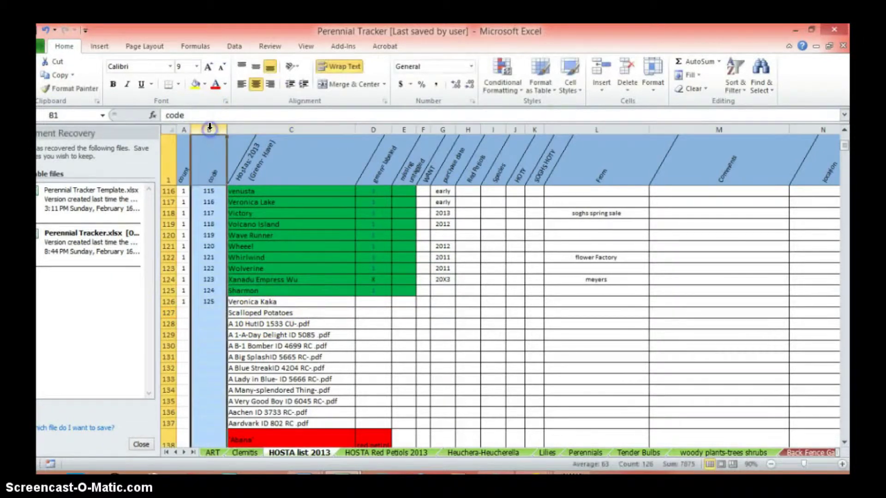
{"action": "left_click", "coordinate": [728, 83]}
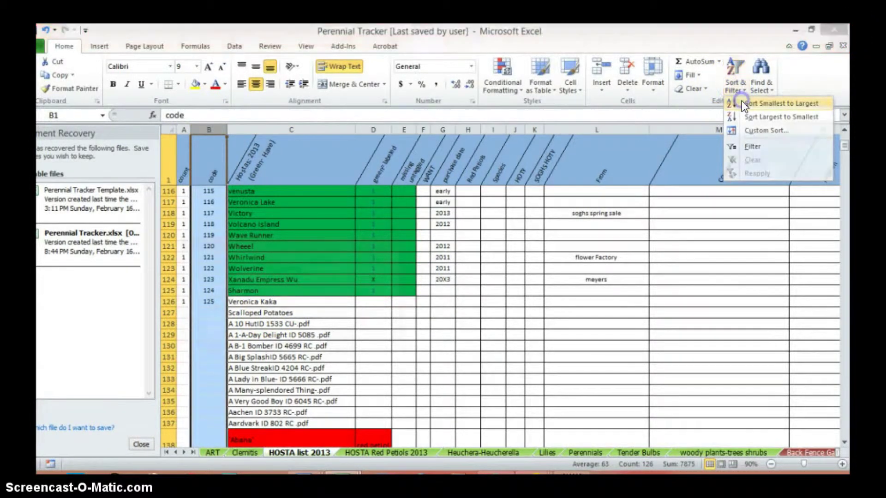
{"action": "left_click", "coordinate": [741, 102]}
{"action": "left_click", "coordinate": [322, 331]}
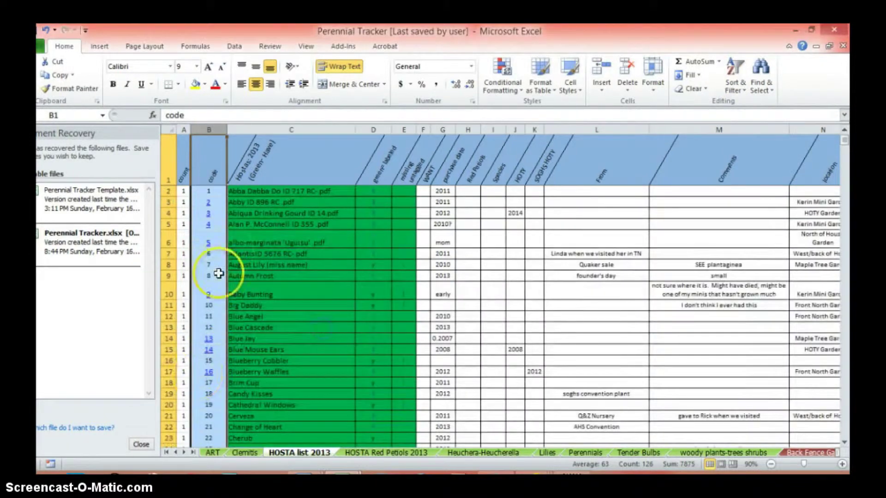
{"action": "scroll", "coordinate": [219, 274], "scroll_direction": "down", "scroll_amount": 20}
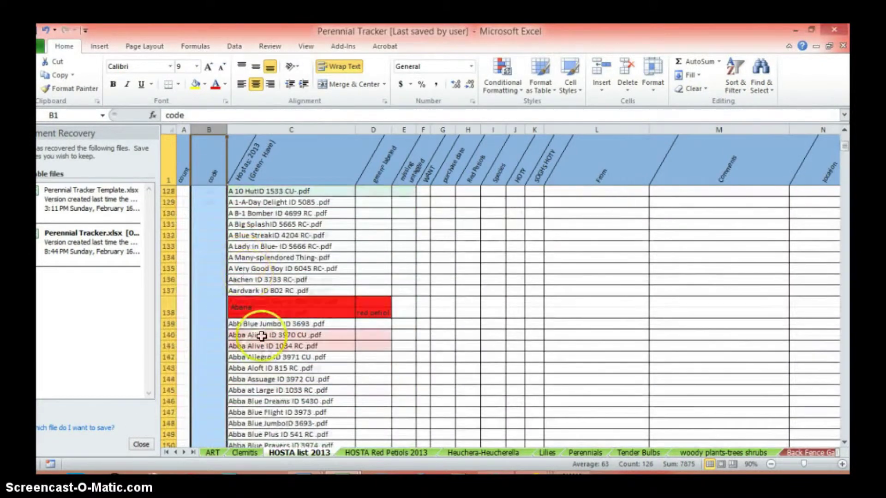
{"action": "scroll", "coordinate": [261, 335], "scroll_direction": "up", "scroll_amount": 5}
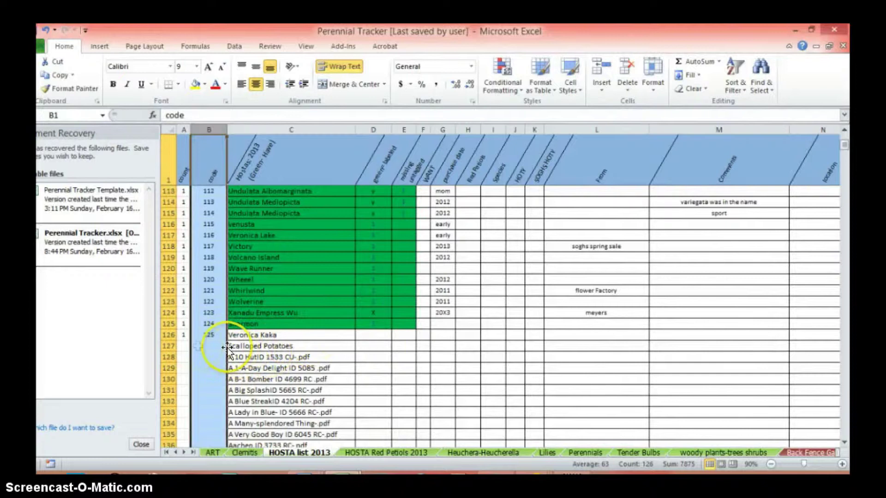
{"action": "left_click_drag", "start_coordinate": [186, 345], "coordinate": [217, 345]}
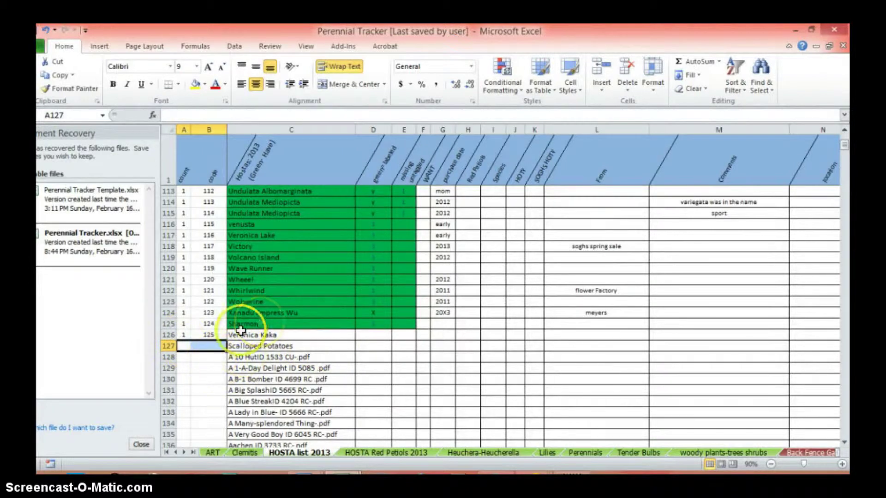
Enter a count of 2 for Whirlwind in A122 and check that column A now sums to 127.
{"action": "scroll", "coordinate": [261, 375], "scroll_direction": "down", "scroll_amount": 2}
{"action": "scroll", "coordinate": [259, 351], "scroll_direction": "down", "scroll_amount": 5}
{"action": "scroll", "coordinate": [254, 286], "scroll_direction": "up", "scroll_amount": 6}
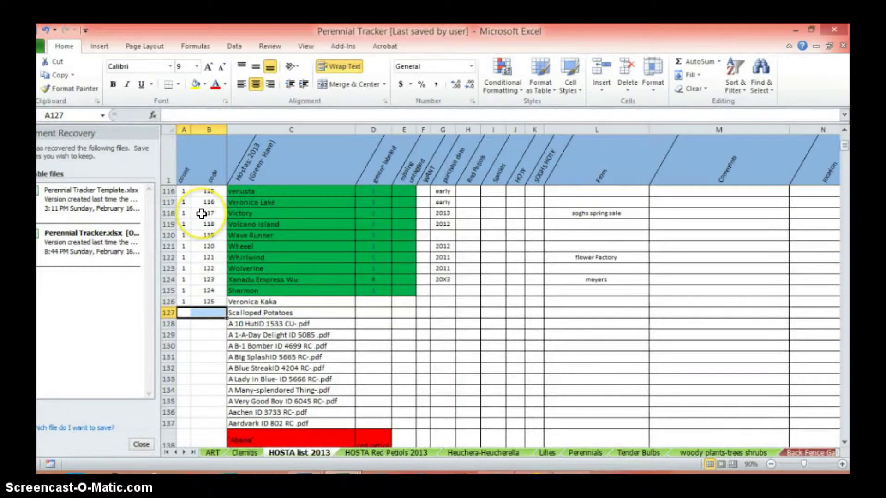
{"action": "left_click", "coordinate": [181, 257]}
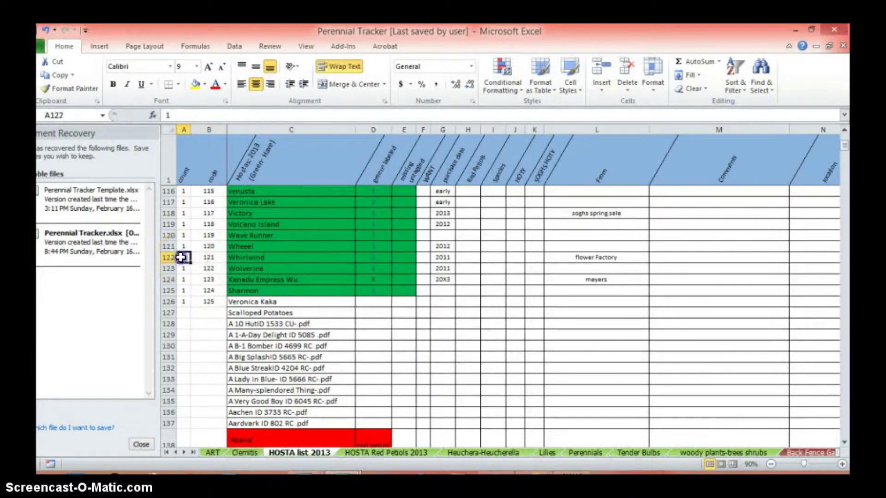
{"action": "type", "text": "2"}
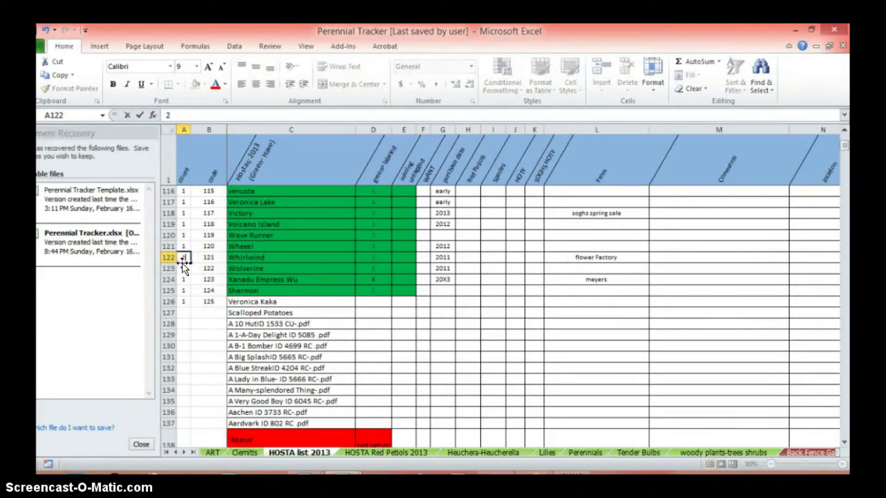
{"action": "left_click", "coordinate": [282, 346]}
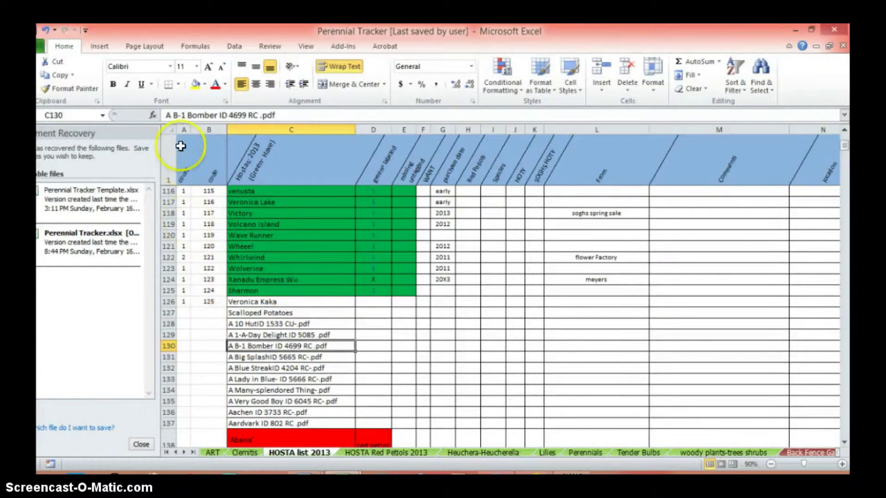
{"action": "left_click", "coordinate": [183, 130]}
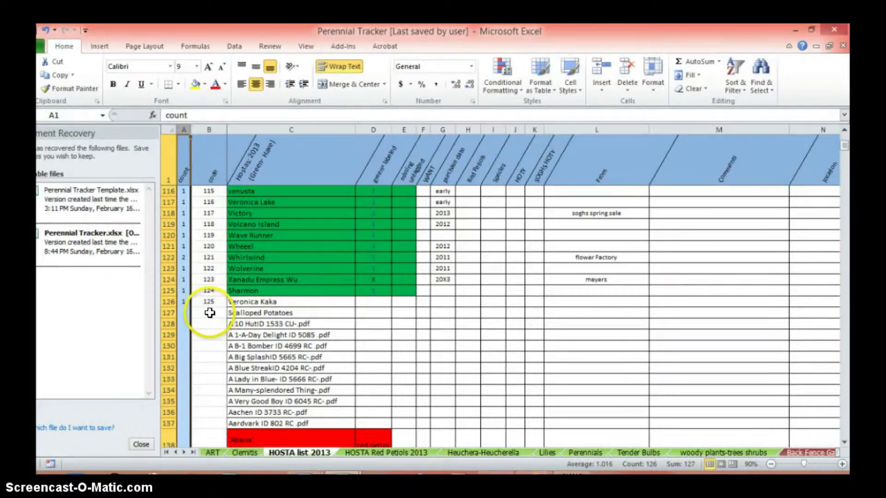
{"action": "scroll", "coordinate": [198, 369], "scroll_direction": "down", "scroll_amount": 6}
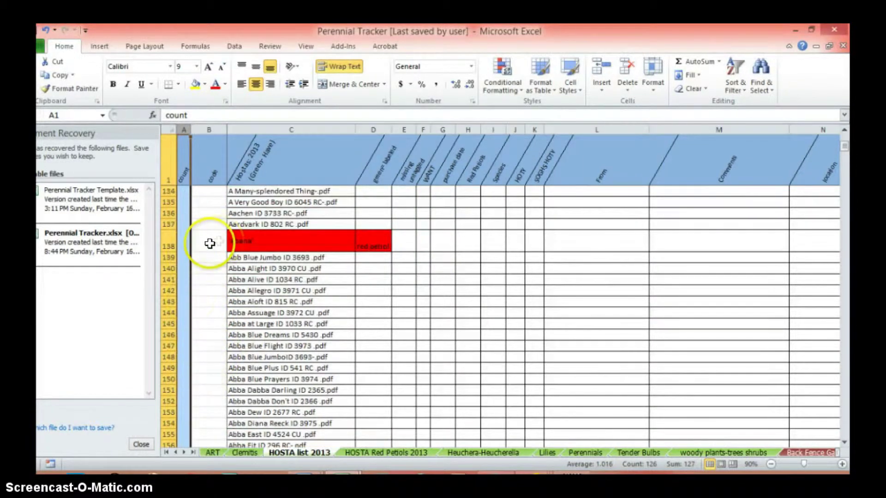
{"action": "scroll", "coordinate": [210, 244], "scroll_direction": "down", "scroll_amount": 11}
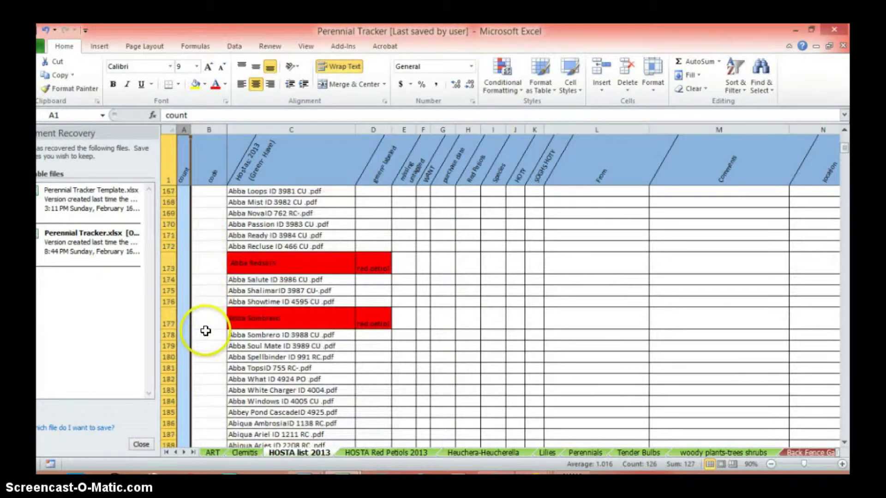
{"action": "left_click", "coordinate": [204, 270]}
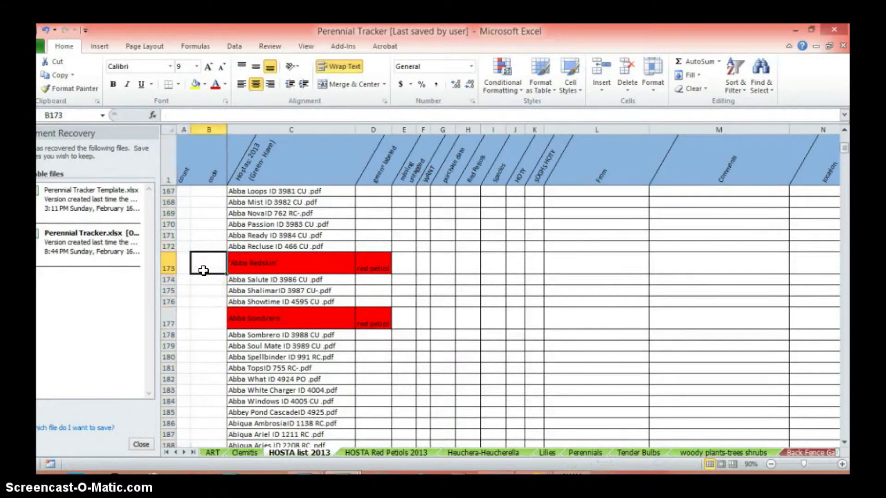
{"action": "scroll", "coordinate": [218, 262], "scroll_direction": "up", "scroll_amount": 5}
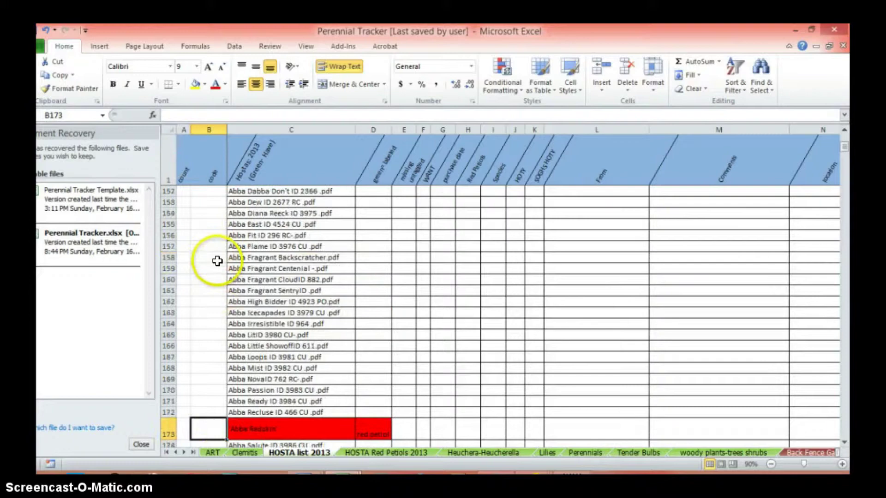
{"action": "scroll", "coordinate": [215, 258], "scroll_direction": "up", "scroll_amount": 14}
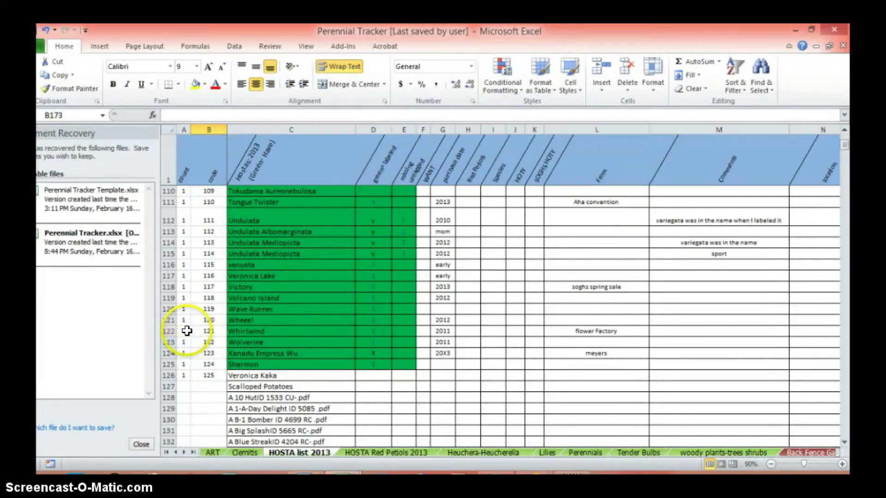
Select the whole Whirlwind row 122, undoing an accidental column hide.
{"action": "left_click_drag", "start_coordinate": [182, 332], "coordinate": [825, 331]}
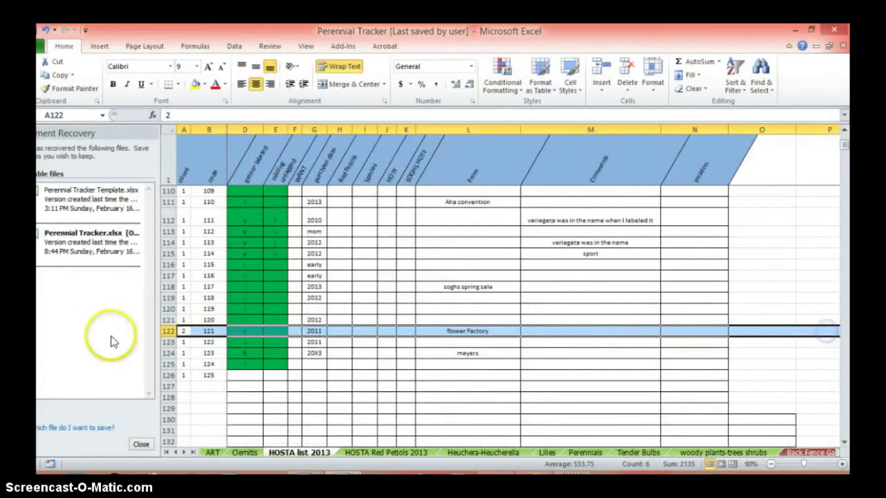
{"action": "left_click", "coordinate": [162, 330]}
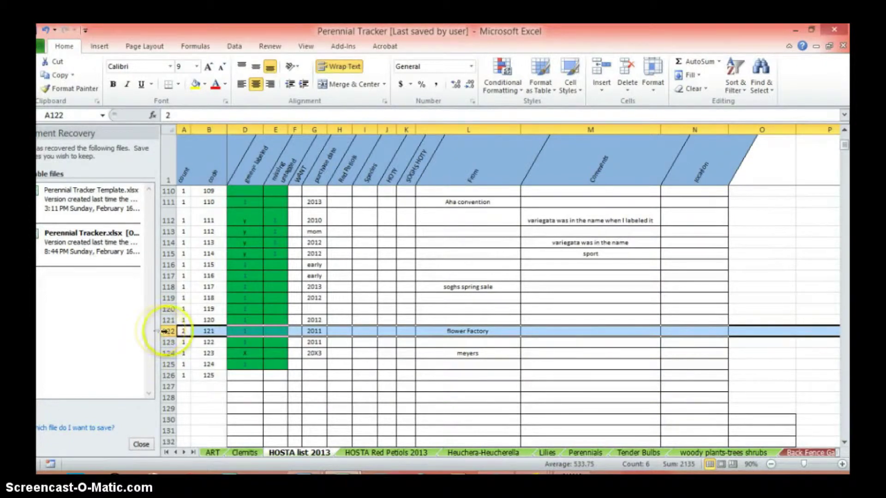
{"action": "left_click", "coordinate": [200, 331]}
{"action": "key", "text": "Left"}
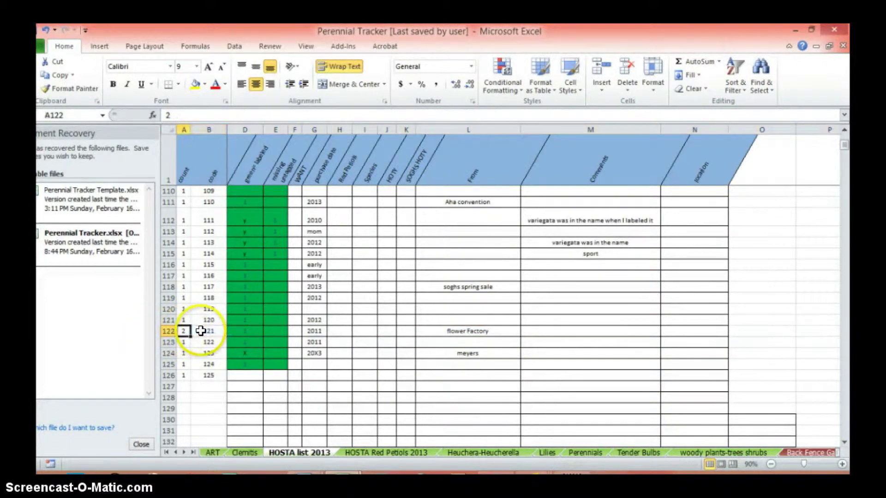
{"action": "key", "text": "ctrl+z"}
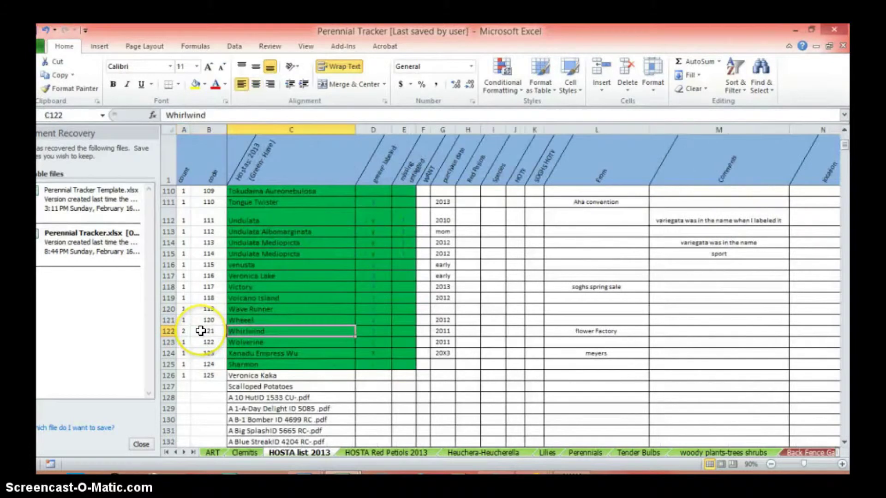
{"action": "left_click", "coordinate": [161, 331]}
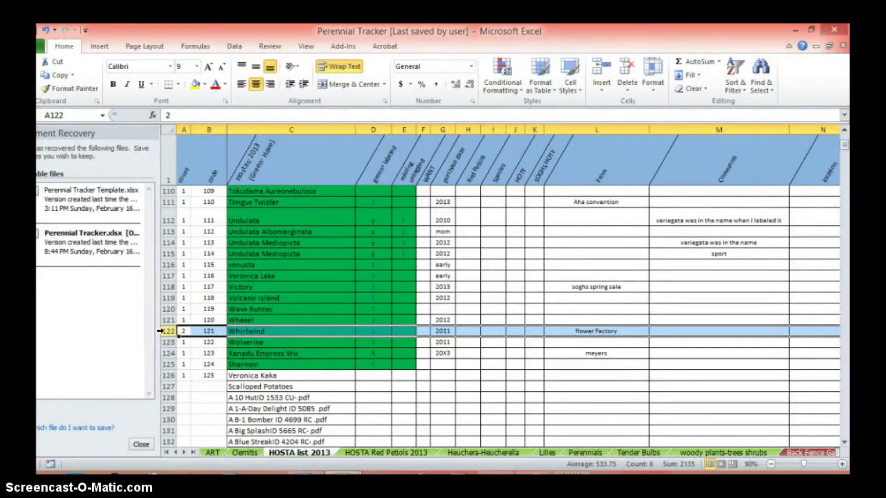
Copy row 122 and insert the copied cells as a new Whirlwind row 123.
{"action": "right_click", "coordinate": [162, 331]}
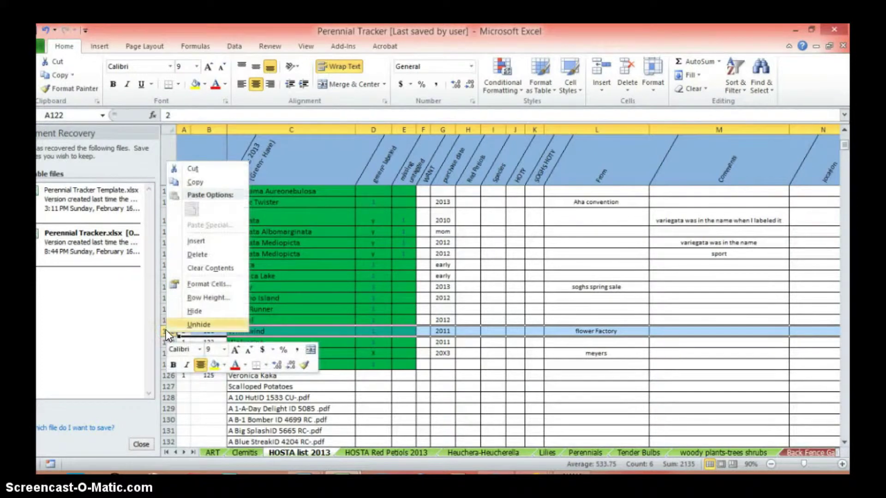
{"action": "left_click", "coordinate": [192, 182]}
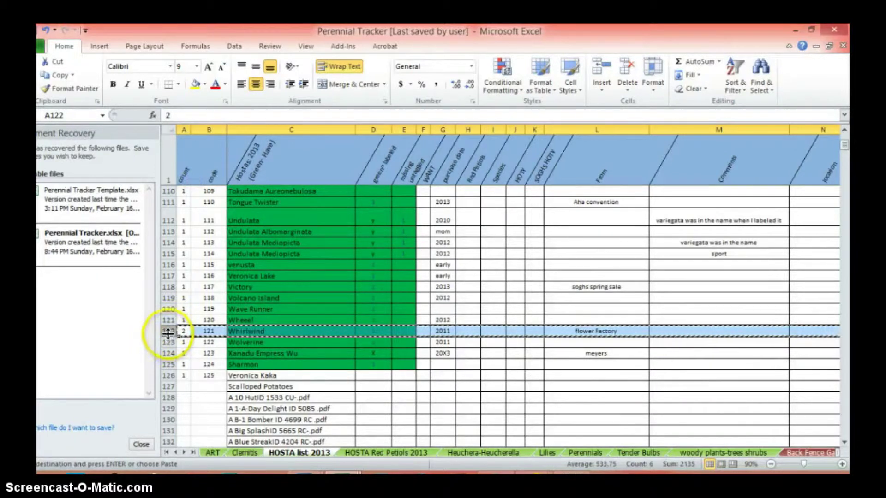
{"action": "right_click", "coordinate": [168, 342]}
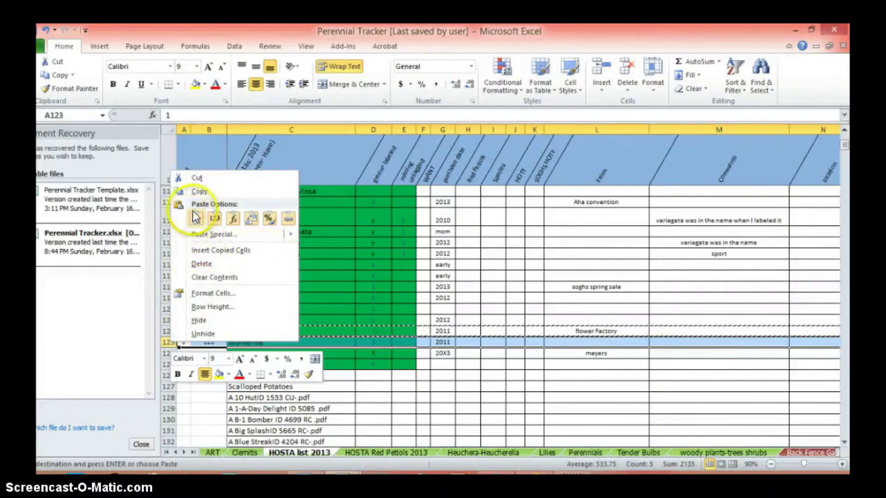
{"action": "left_click", "coordinate": [202, 319]}
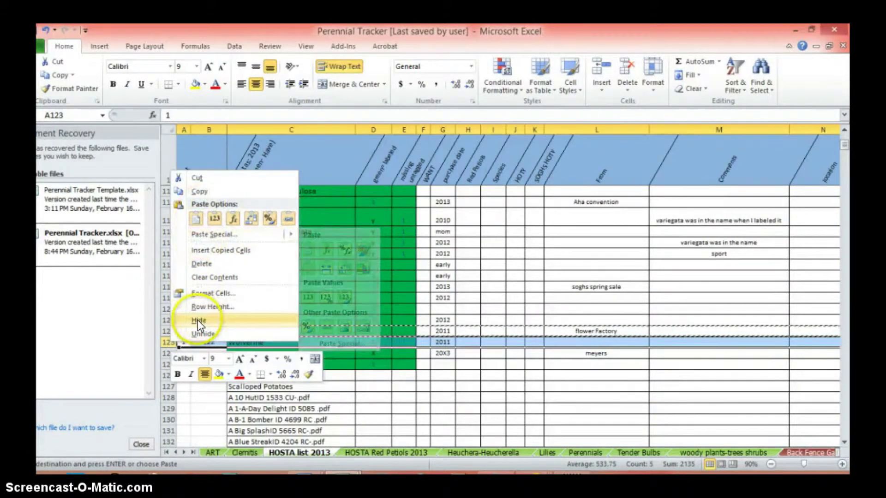
{"action": "left_click", "coordinate": [226, 252]}
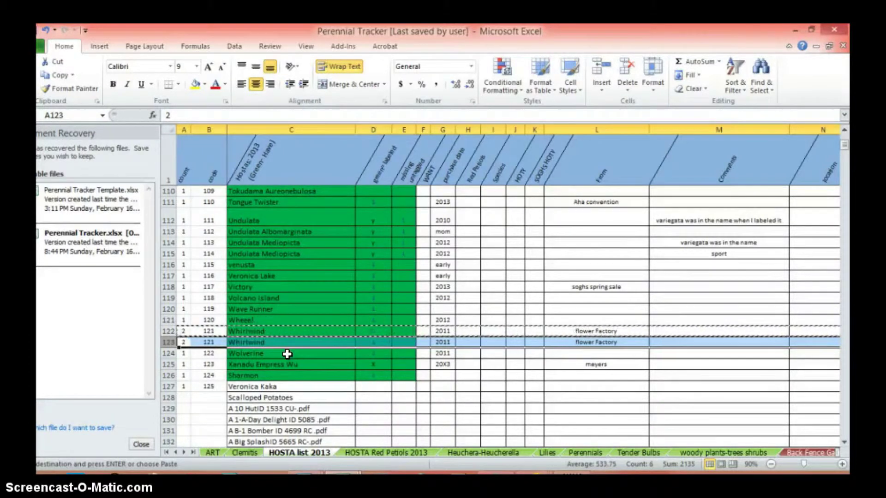
{"action": "left_click", "coordinate": [181, 353]}
Change the duplicate's code in B123 to 121b and enter a count of 1 in A122 and A123.
{"action": "left_click", "coordinate": [217, 342]}
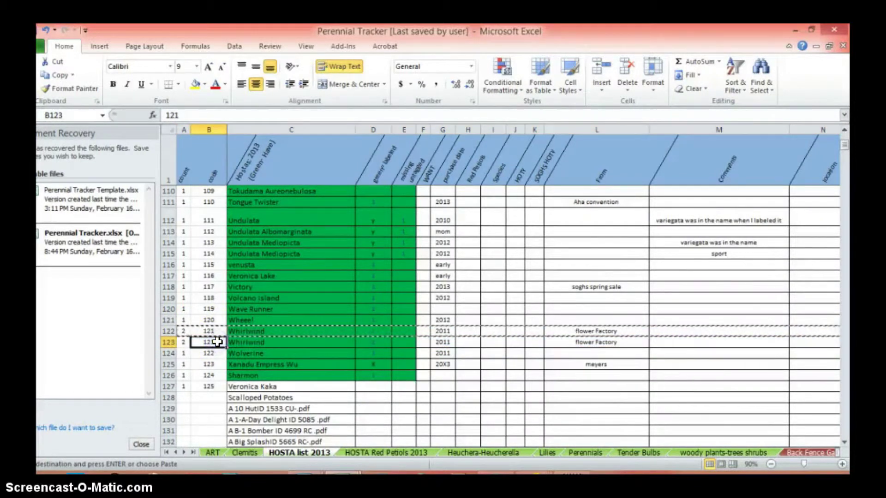
{"action": "left_click", "coordinate": [217, 342]}
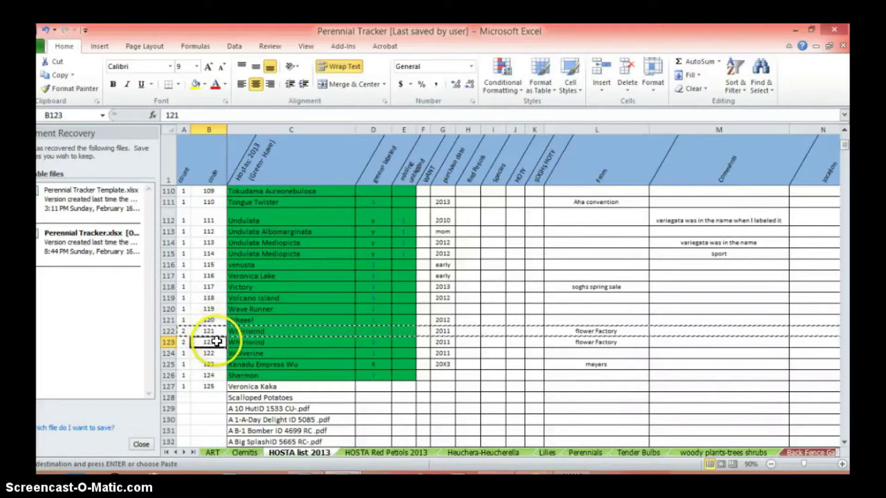
{"action": "double_click", "coordinate": [216, 342]}
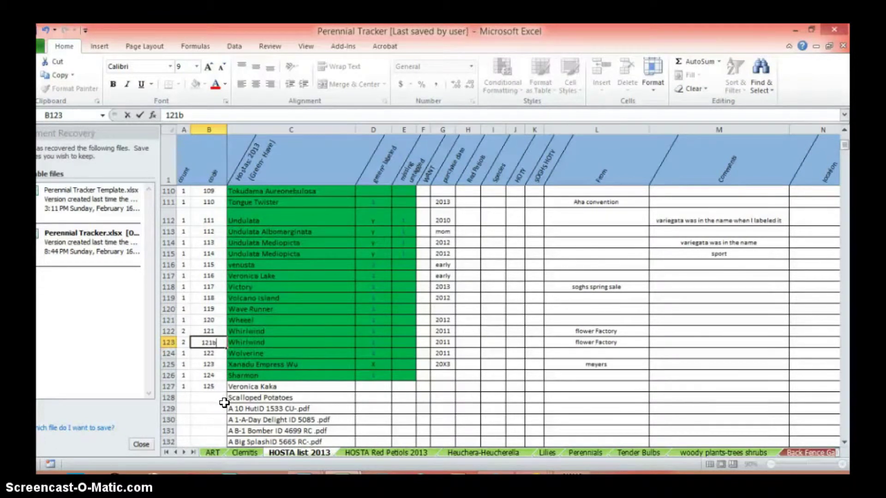
{"action": "left_click", "coordinate": [180, 331]}
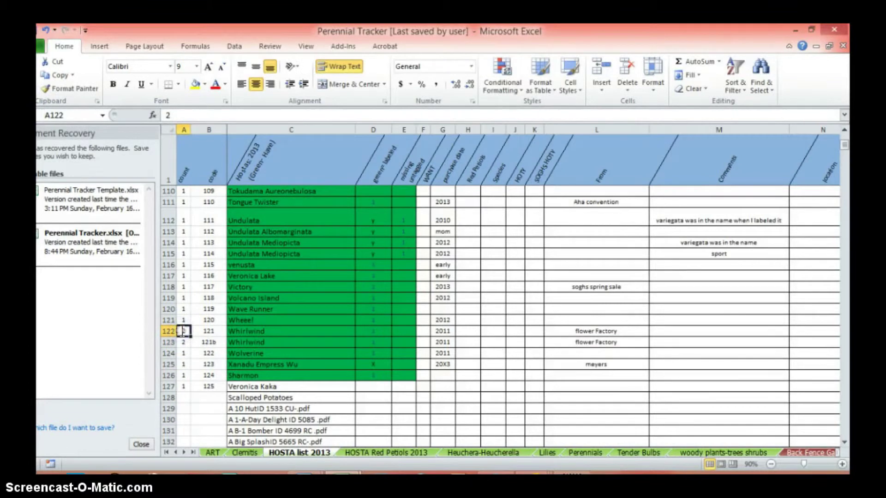
{"action": "type", "text": "1"}
{"action": "key", "text": "Return"}
{"action": "type", "text": "1"}
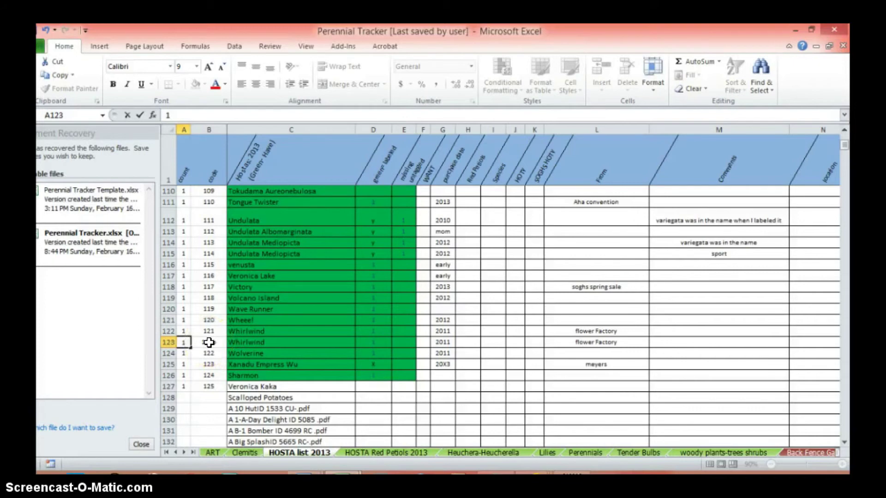
{"action": "scroll", "coordinate": [209, 343], "scroll_direction": "up", "scroll_amount": 20}
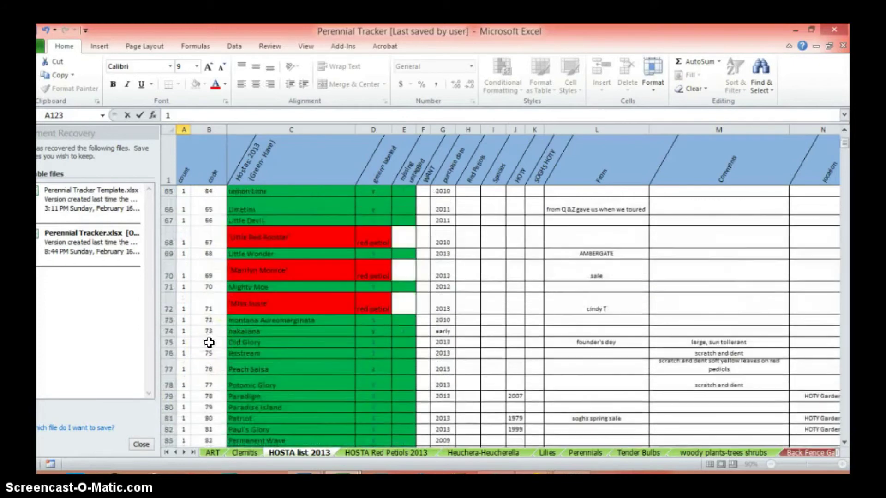
{"action": "scroll", "coordinate": [209, 342], "scroll_direction": "up", "scroll_amount": 12}
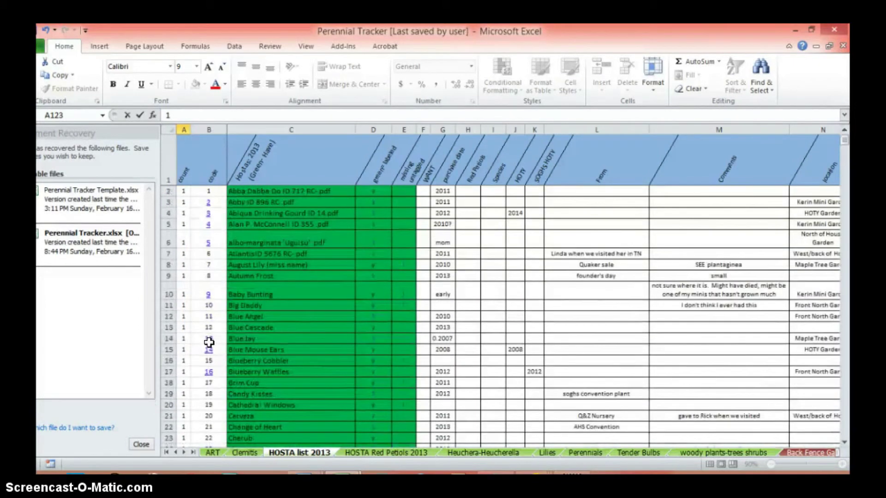